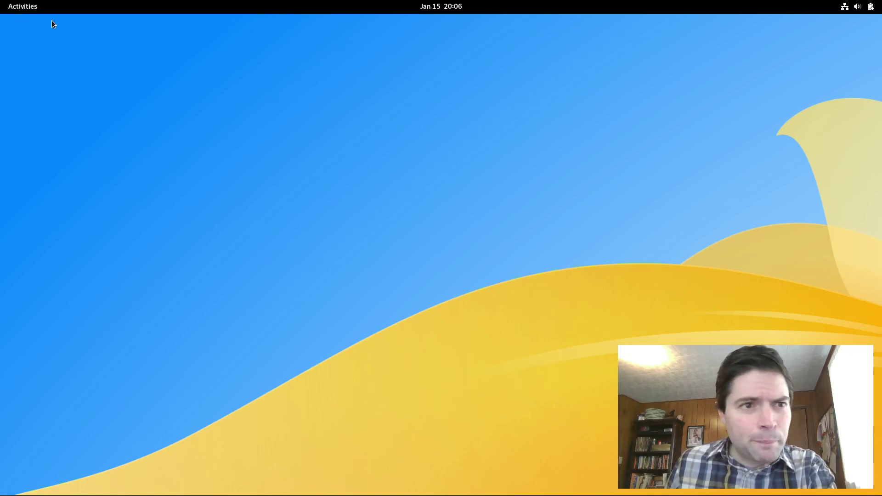
# Open the Activities overview and show the full app grid of installed applications.
pyautogui.click(21, 10)
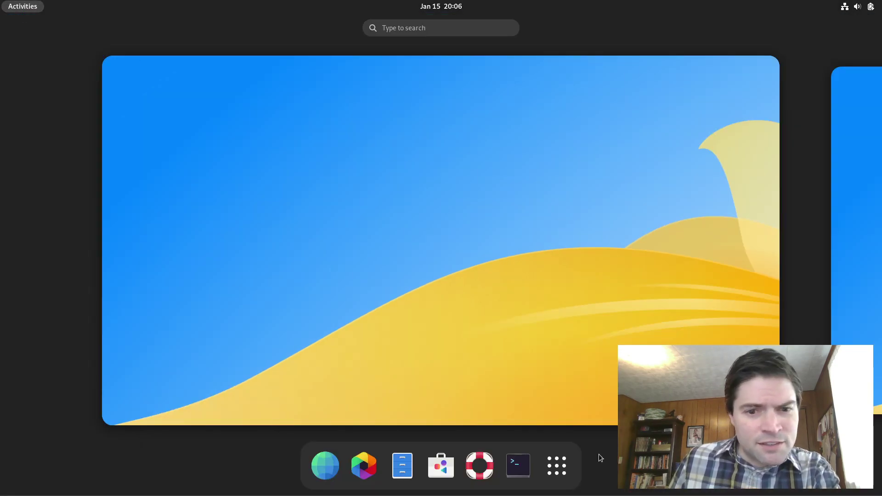
pyautogui.click(566, 472)
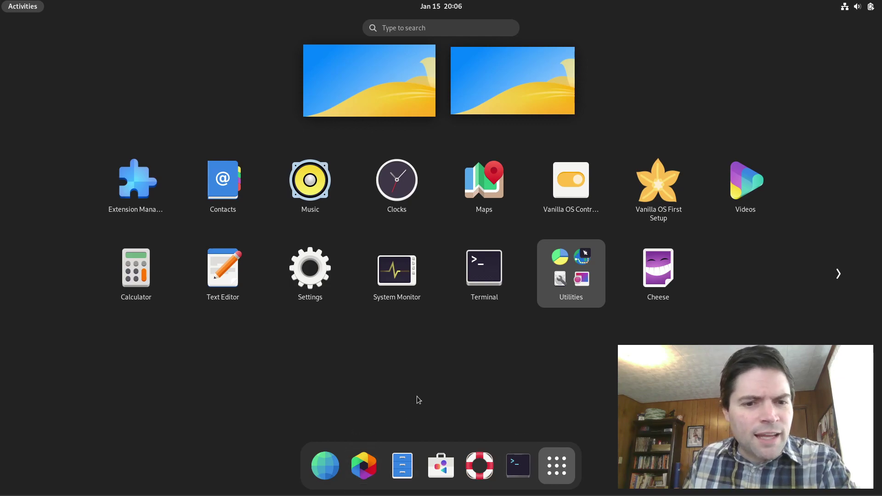
# Launch GNOME Web on the ape-apps.com home page, glance at its menu, then close it.
pyautogui.click(336, 461)
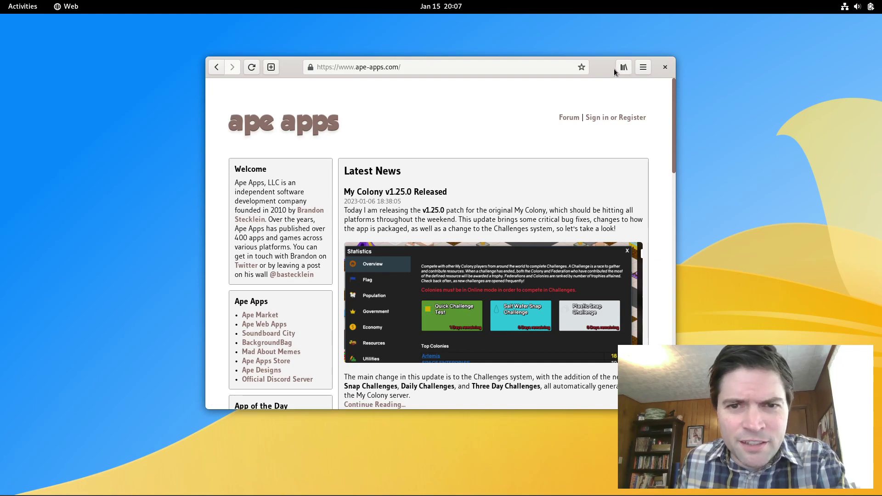
pyautogui.moveTo(599, 67); pyautogui.dragTo(425, 44)
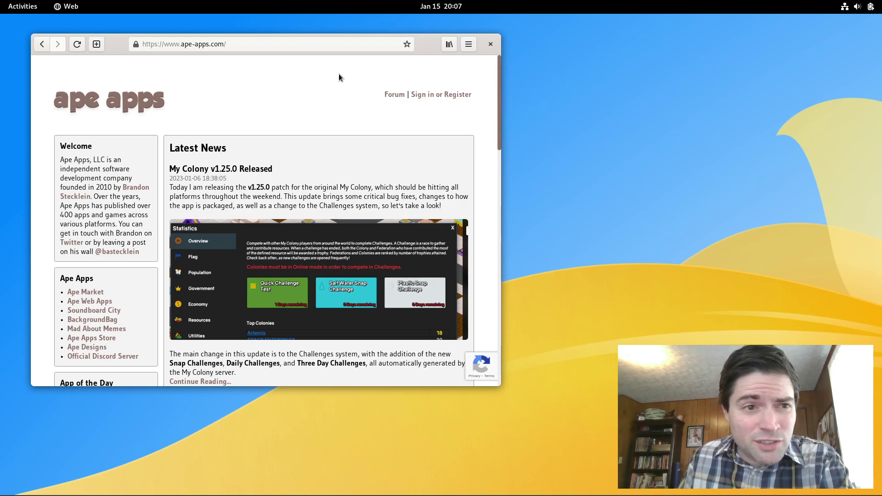
pyautogui.click(468, 44)
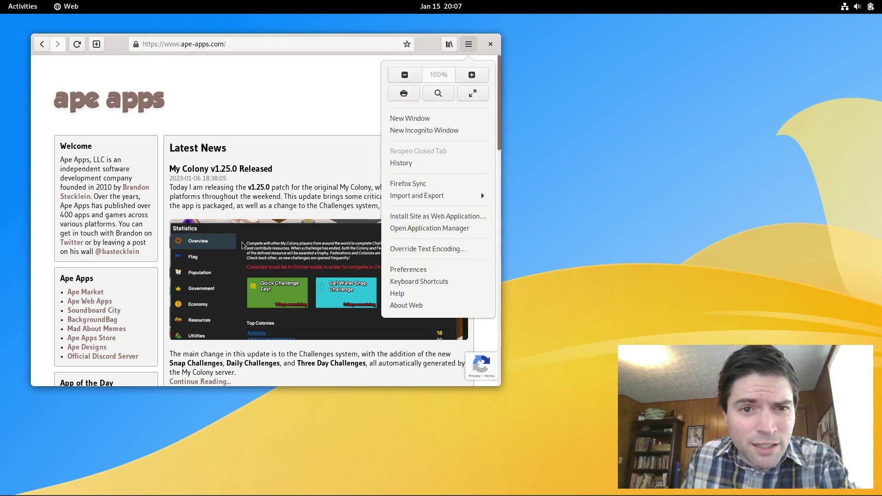
pyautogui.click(291, 137)
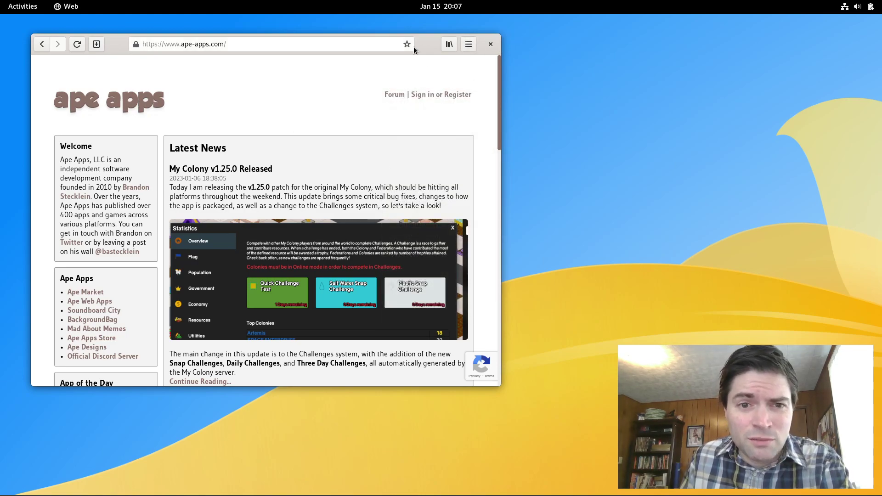
pyautogui.click(491, 44)
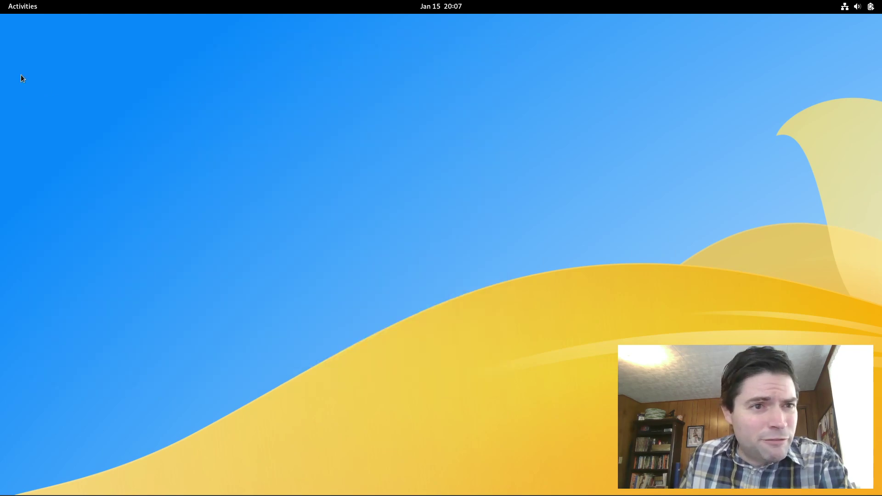
# Launch Photos from the Activities dash and close it again.
pyautogui.click(24, 7)
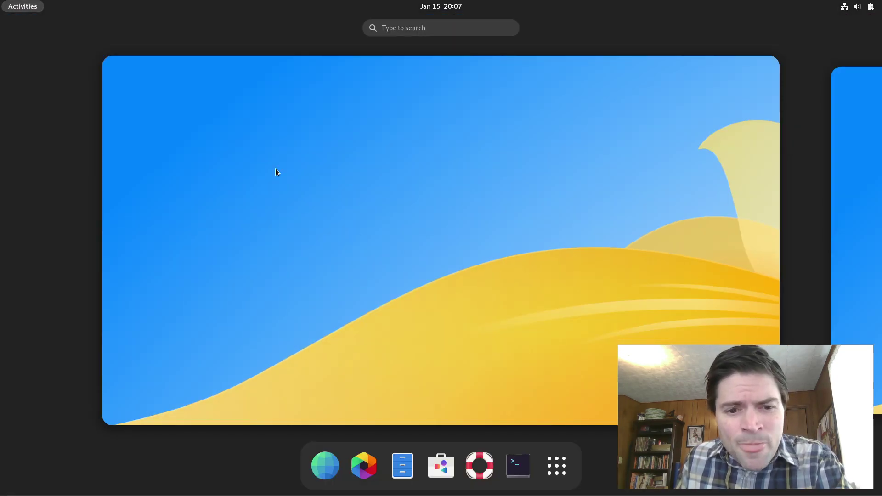
pyautogui.click(371, 469)
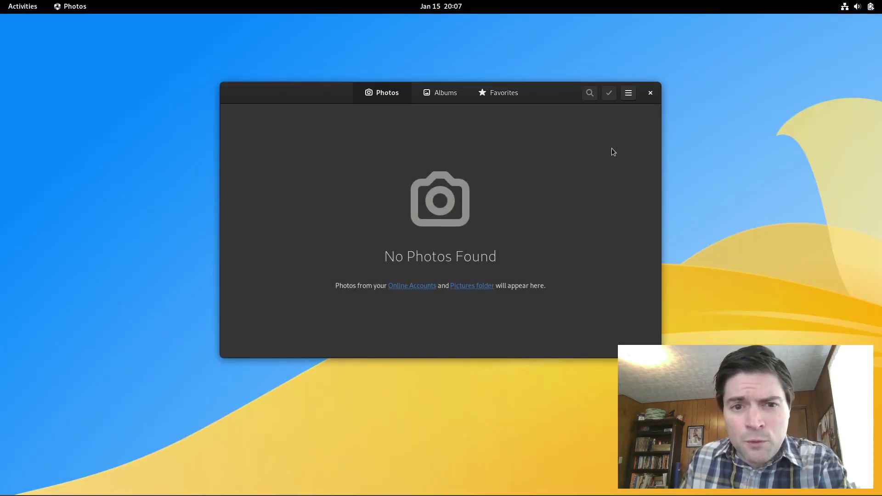
pyautogui.click(650, 93)
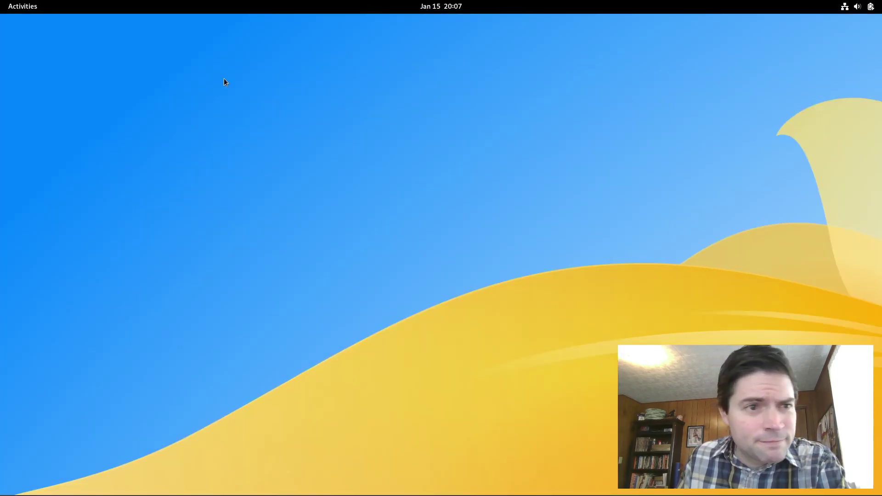
# Open Files at the Home folder and a Console terminal window.
pyautogui.press('super')
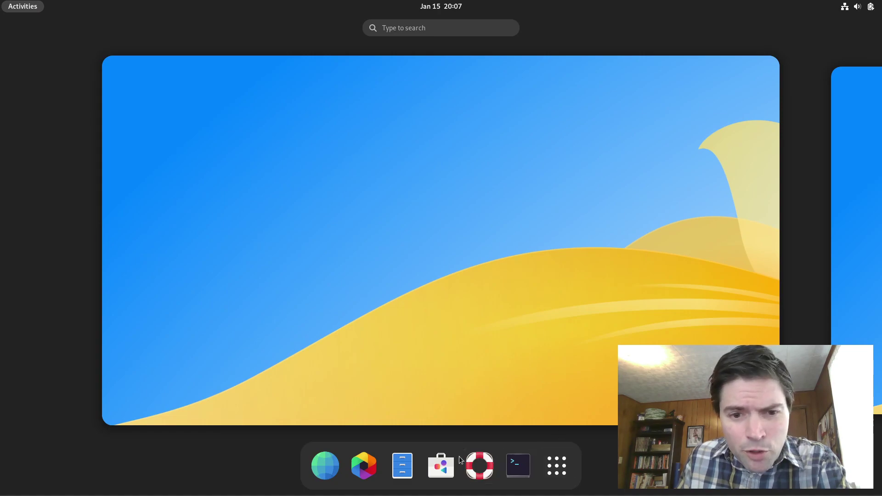
pyautogui.click(402, 465)
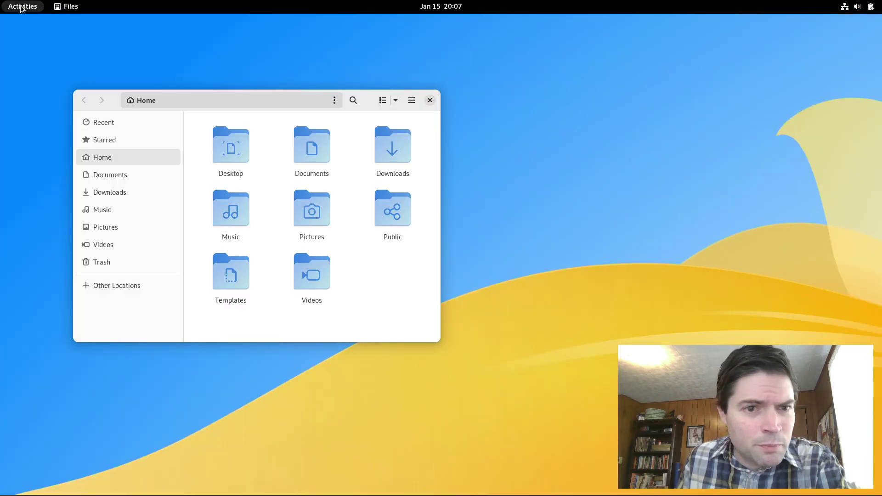
pyautogui.click(22, 7)
pyautogui.click(517, 465)
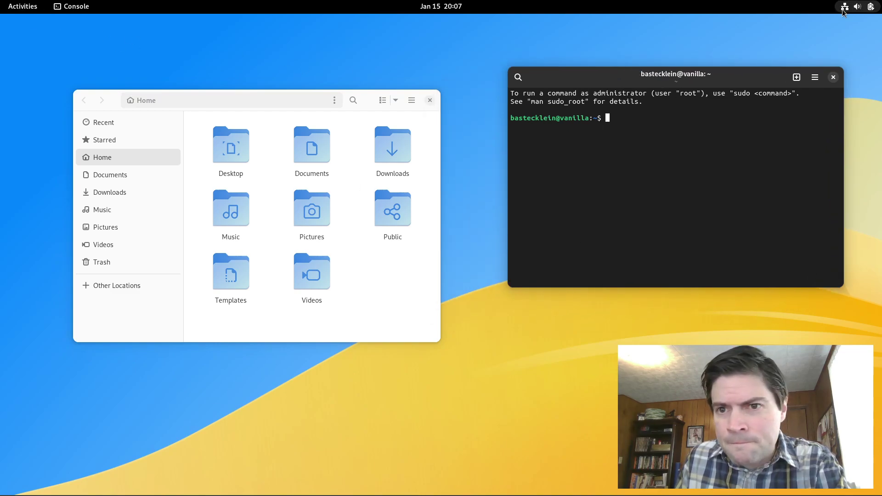
# Switch the system appearance to the Dark style from the desktop's Change Background settings.
pyautogui.rightClick(496, 304)
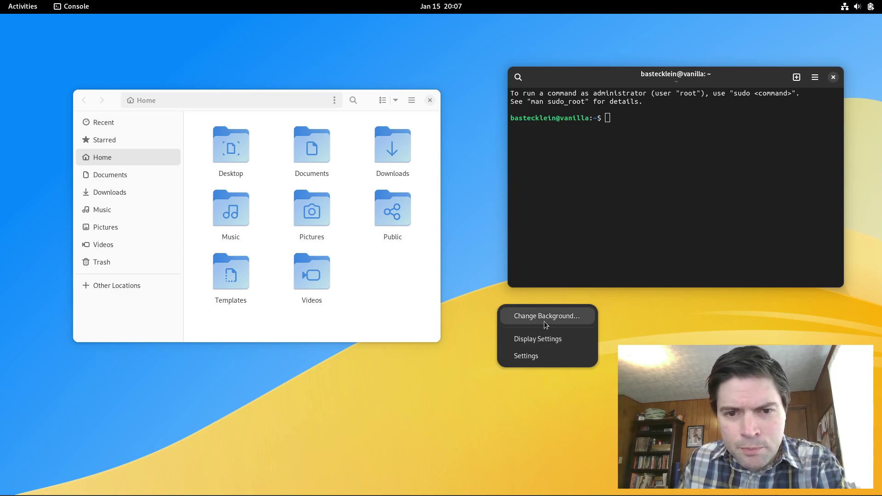
pyautogui.click(528, 313)
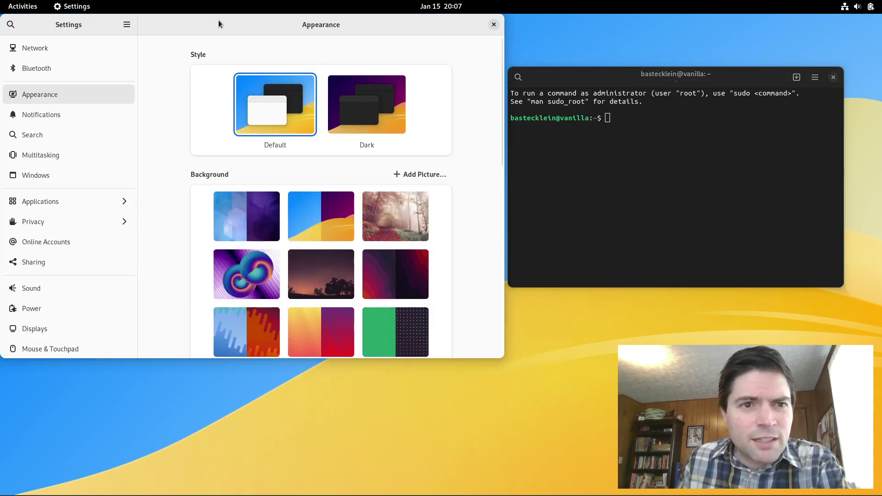
pyautogui.moveTo(219, 20); pyautogui.dragTo(353, 84)
pyautogui.scroll(-10, 577, 308)
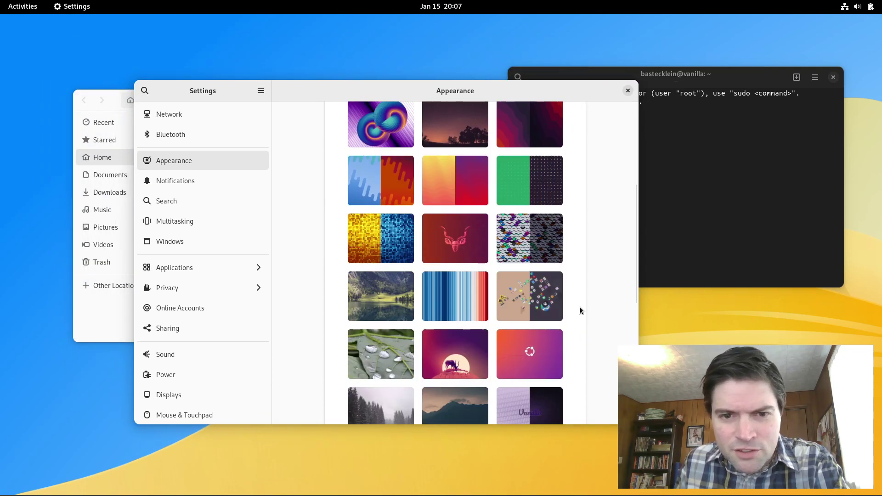
pyautogui.scroll(10, 569, 318)
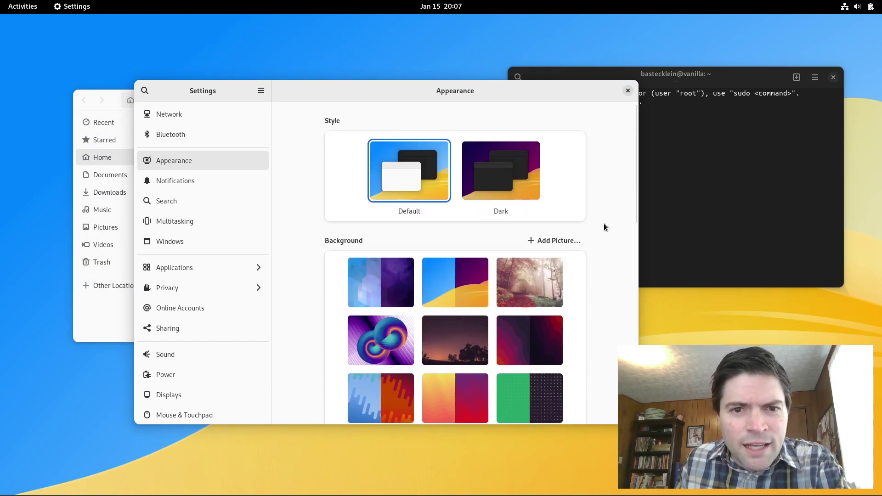
pyautogui.click(528, 191)
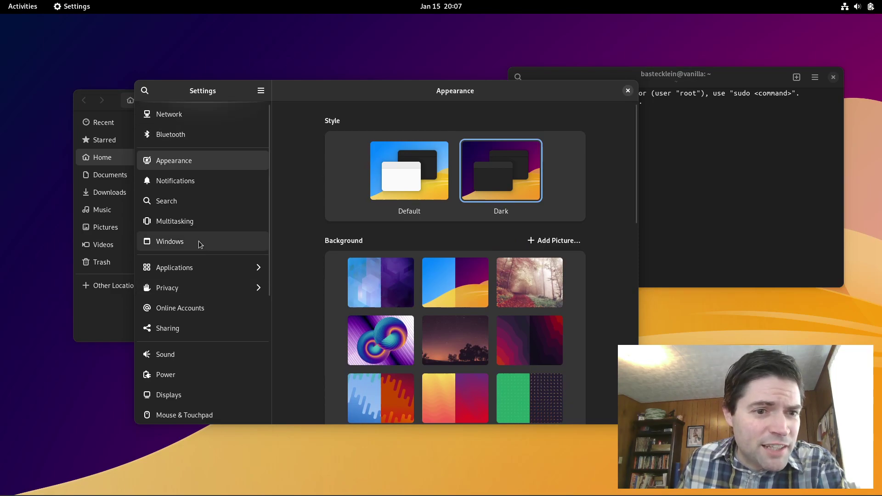
# Check the About page showing VanillaOS 22.10 with GNOME 43.1, then close Settings.
pyautogui.scroll(-5, 197, 230)
pyautogui.click(191, 412)
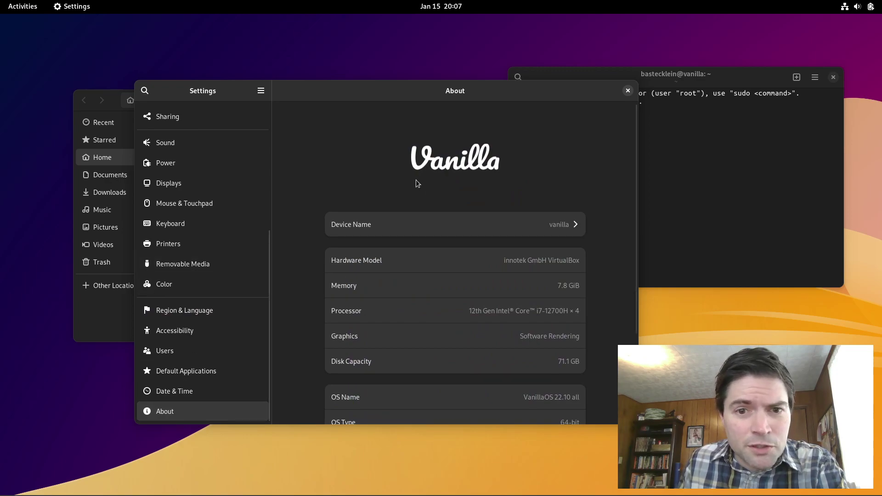
pyautogui.scroll(-5, 436, 165)
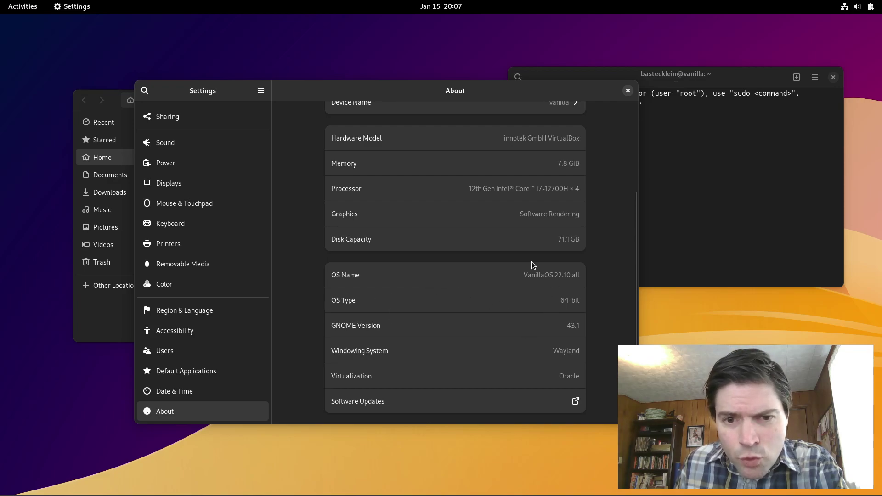
pyautogui.click(627, 90)
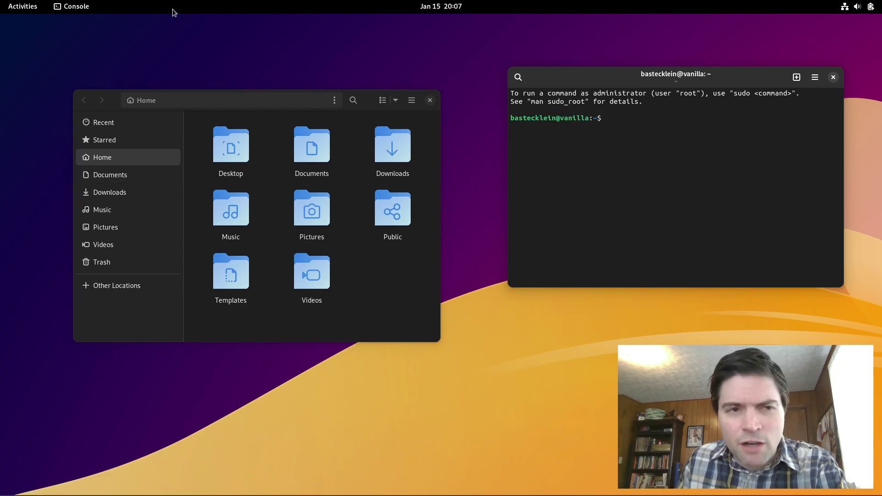
# Launch GNOME Software and search for chrome.
pyautogui.click(4, 12)
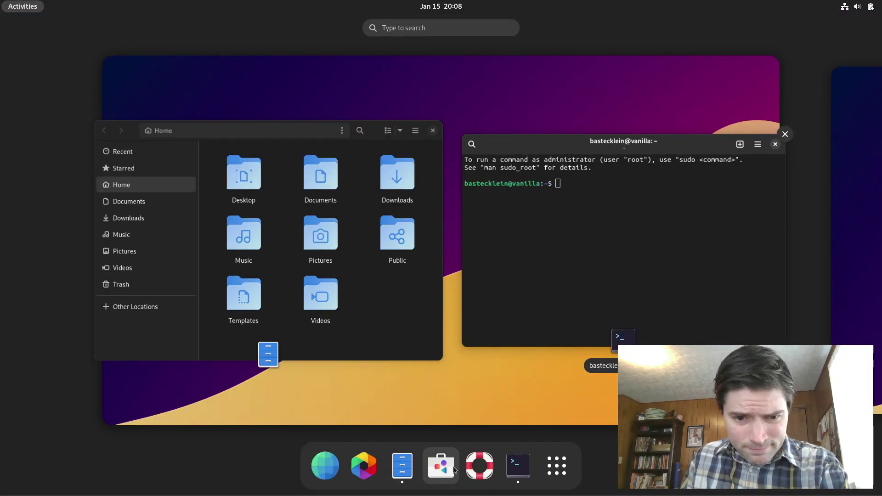
pyautogui.click(451, 466)
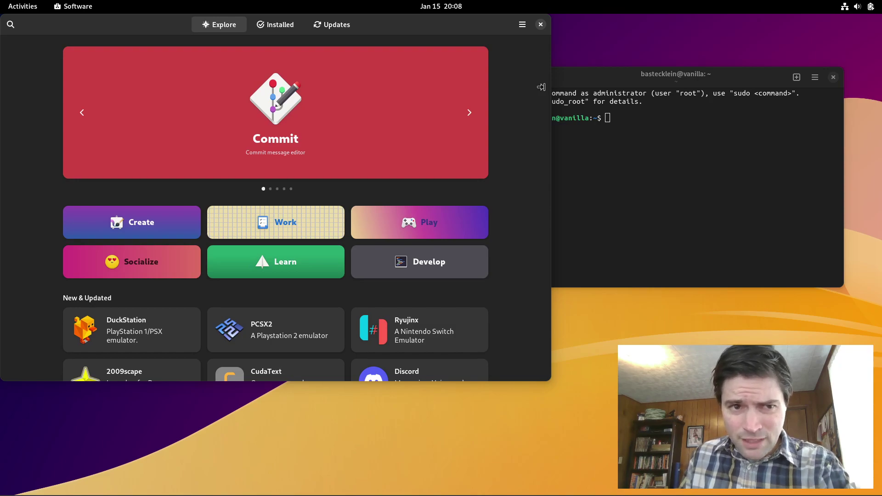
pyautogui.moveTo(396, 19); pyautogui.dragTo(526, 57)
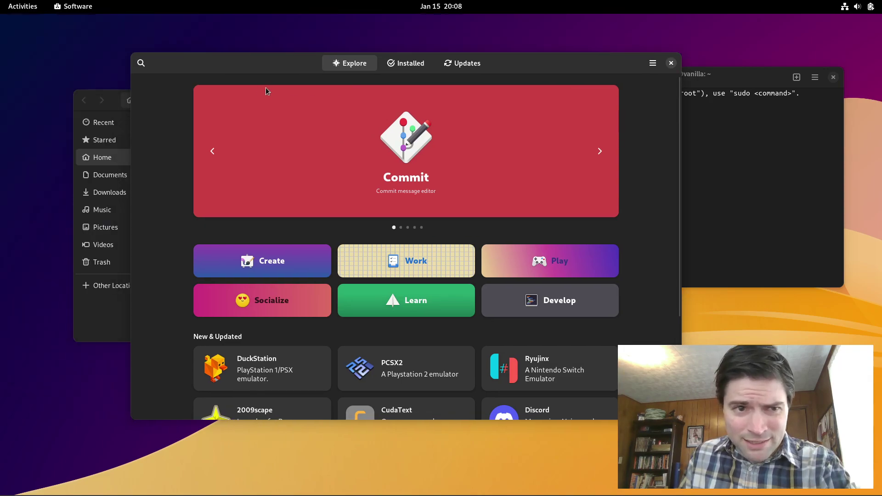
pyautogui.click(147, 64)
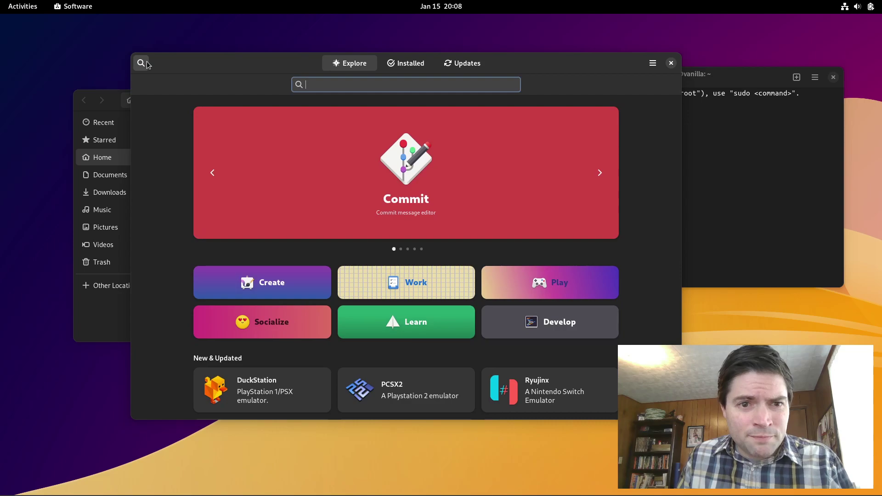
pyautogui.write('chrome')
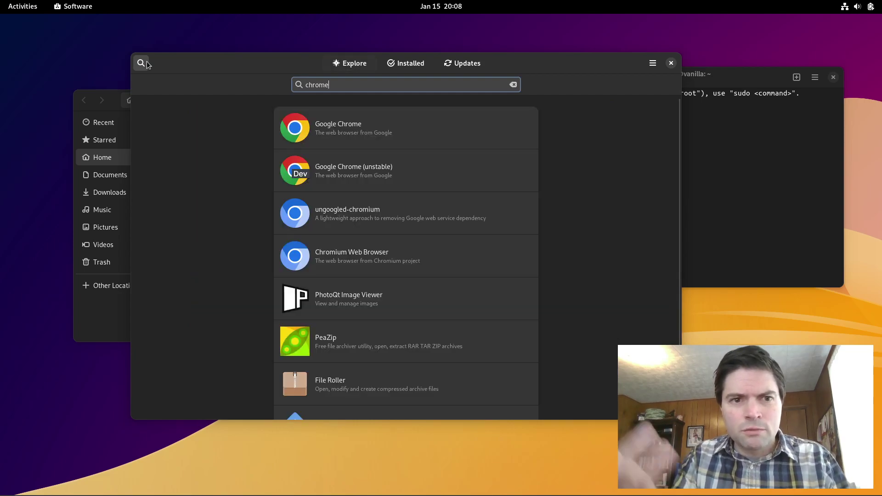
# Start installing Google Chrome, then go back and search for steam.
pyautogui.click(298, 112)
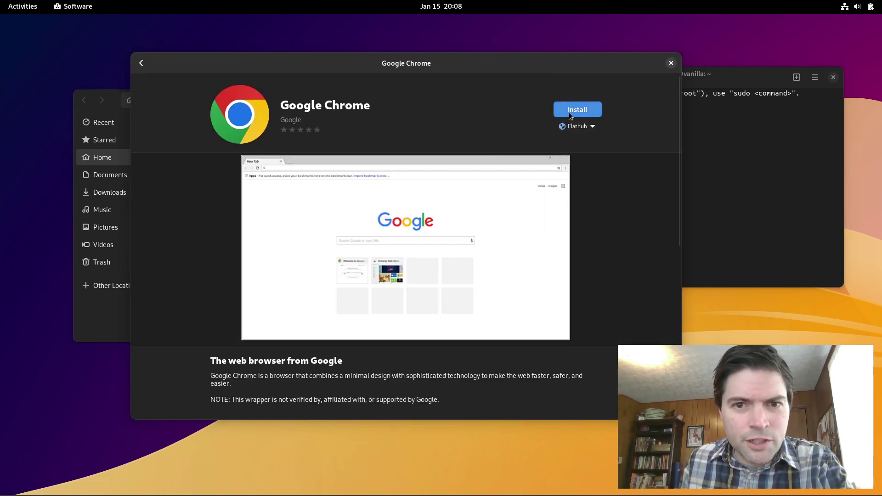
pyautogui.click(569, 112)
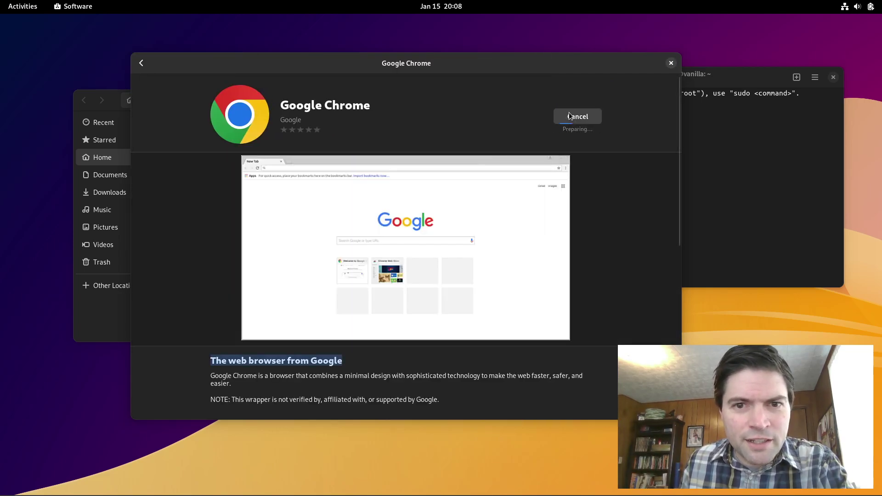
pyautogui.click(142, 62)
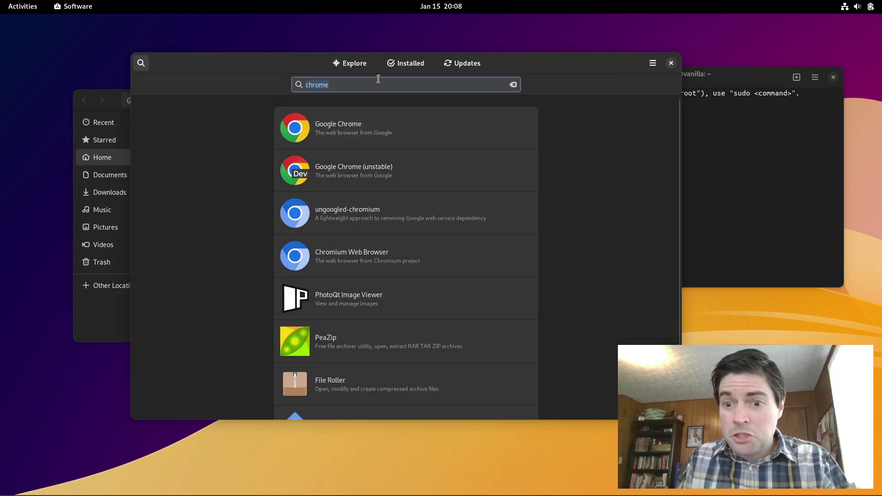
pyautogui.write('steam')
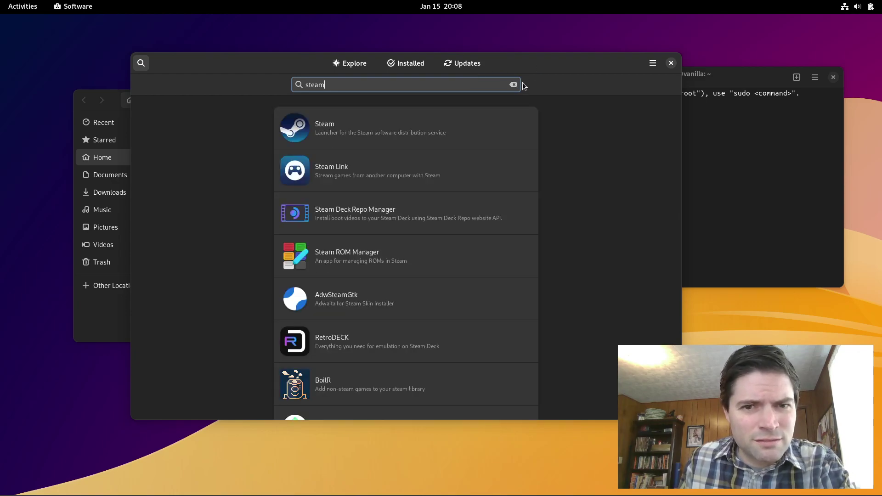
# Start installing Steam from Flathub and go back to the steam search results.
pyautogui.click(346, 137)
pyautogui.click(577, 109)
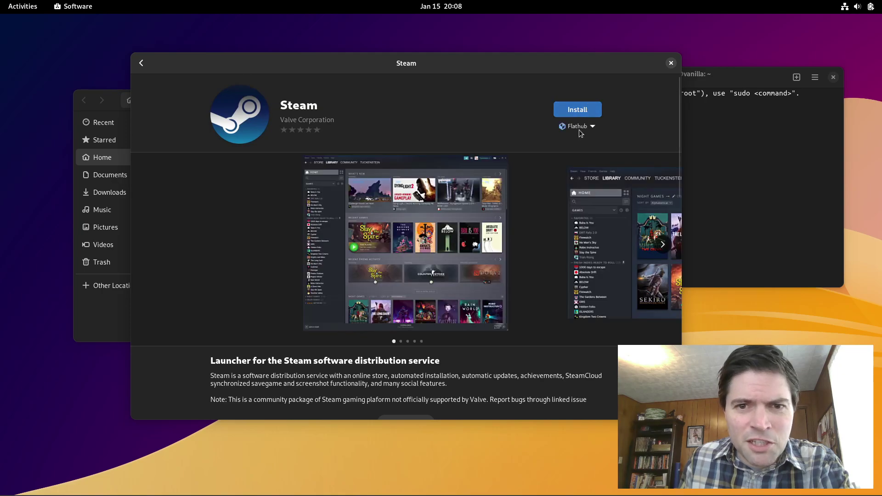
pyautogui.click(141, 64)
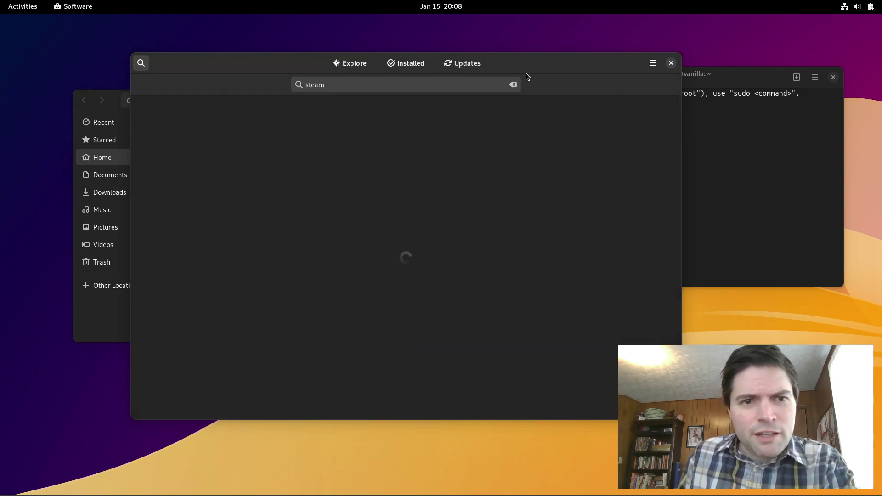
# Search for minecraft and begin installing Minecraft Bedrock Launcher, then go back.
pyautogui.click(513, 85)
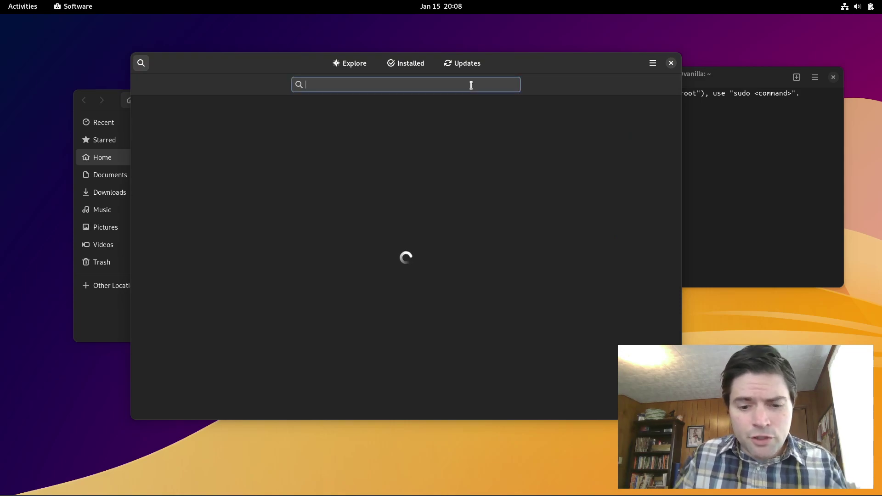
pyautogui.write('minecraft')
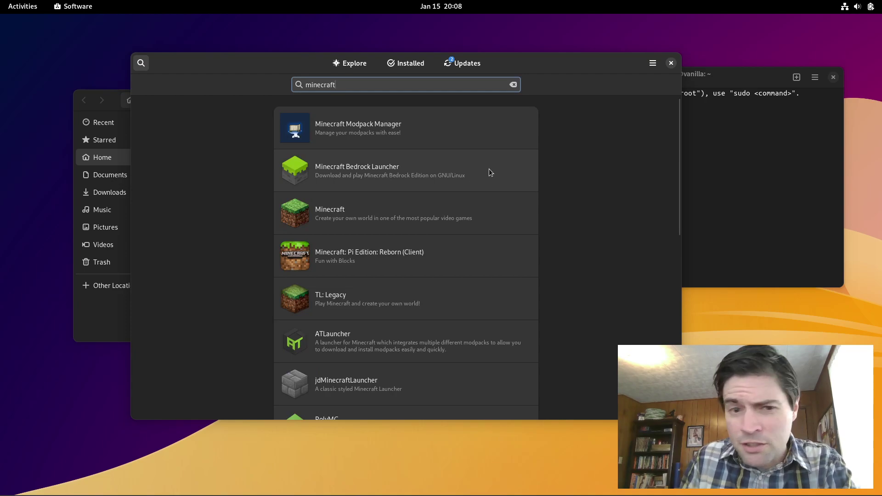
pyautogui.click(490, 172)
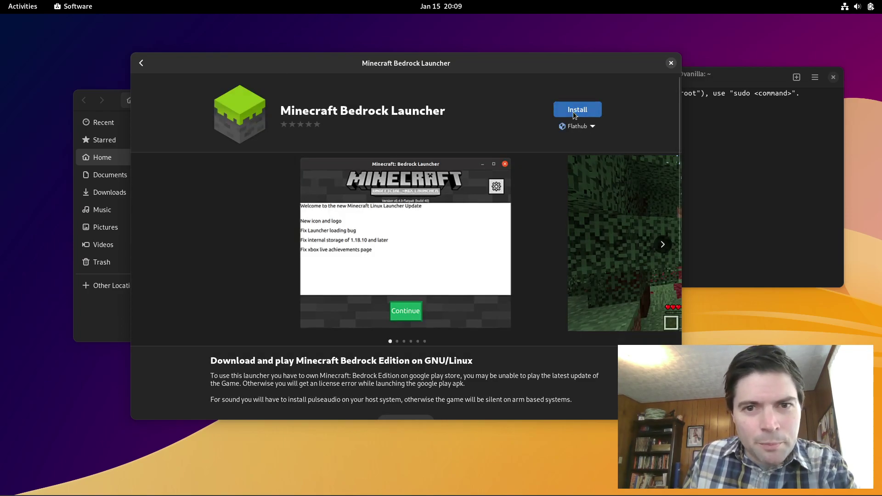
pyautogui.click(574, 112)
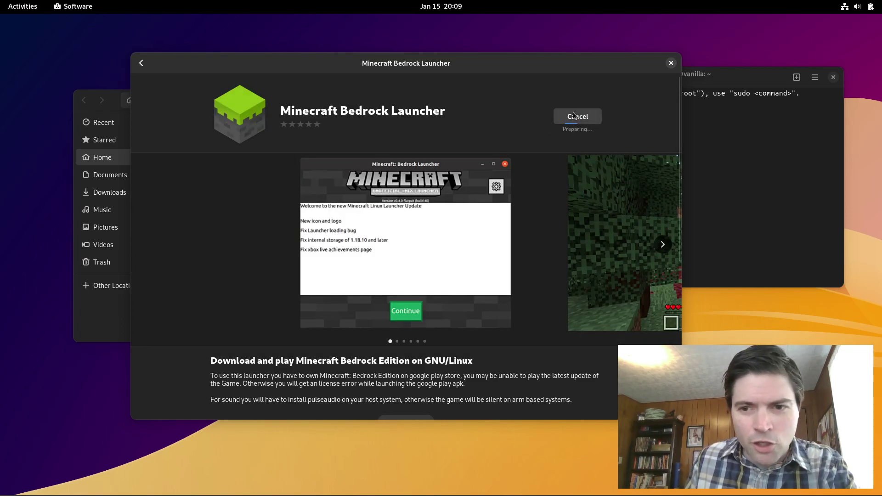
pyautogui.click(141, 63)
# Search 'lutris', close the Minecraft HTTP 404 error notice, and start installing Lutris.
pyautogui.write('lutris')
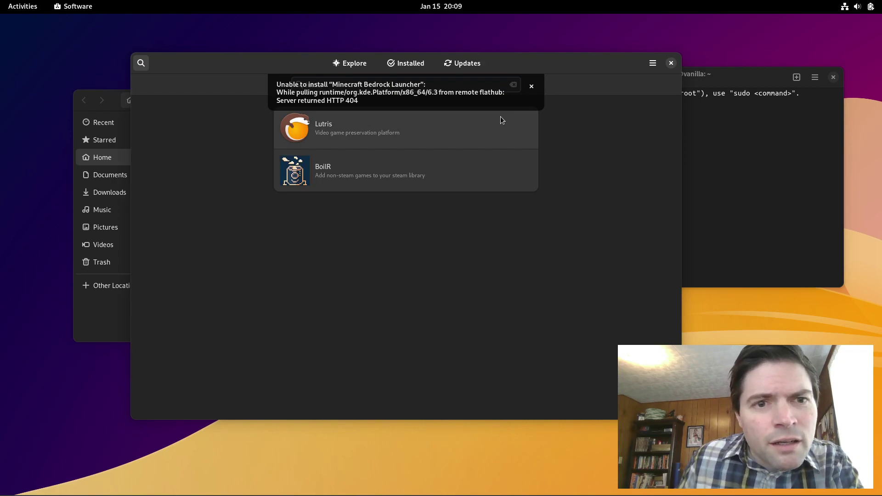
pyautogui.click(531, 86)
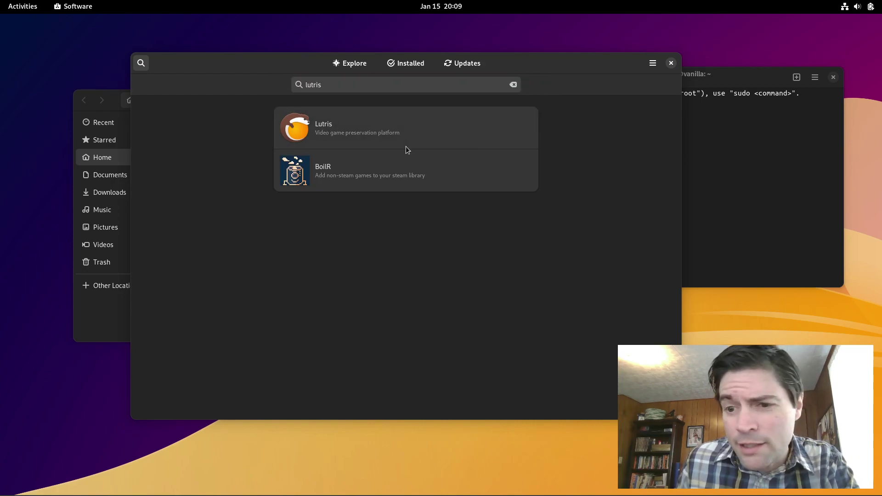
pyautogui.click(395, 145)
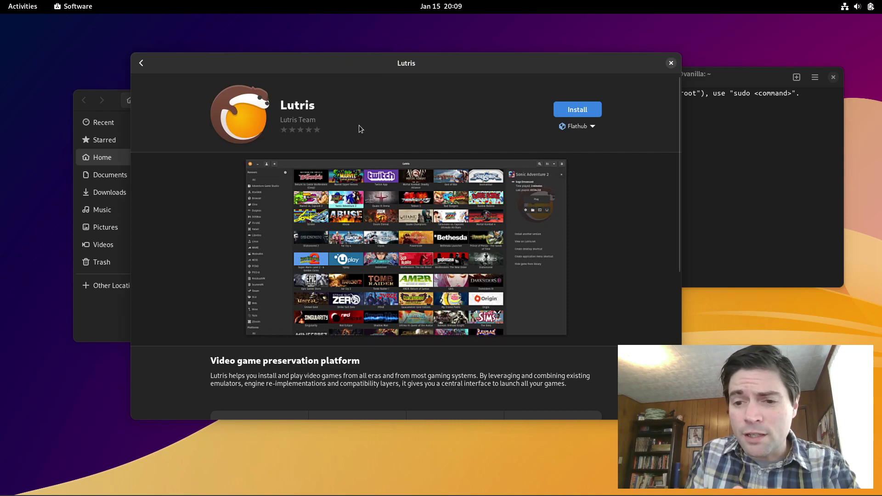
pyautogui.click(586, 115)
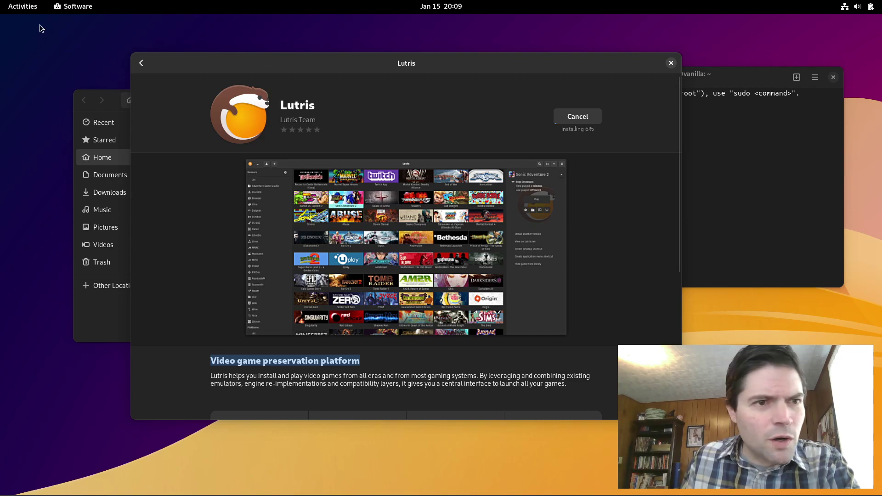
pyautogui.click(22, 6)
# Launch Google Chrome from the app grid, accept its welcome prompt, and close it.
pyautogui.click(550, 472)
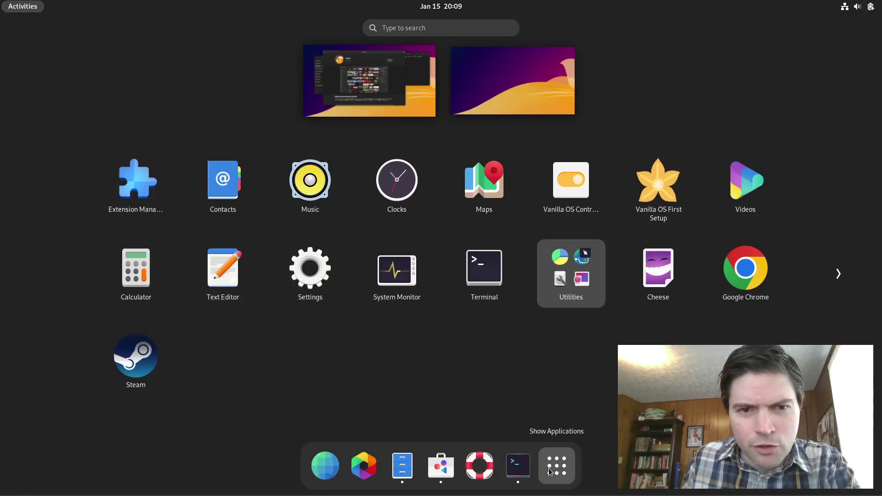
pyautogui.click(746, 275)
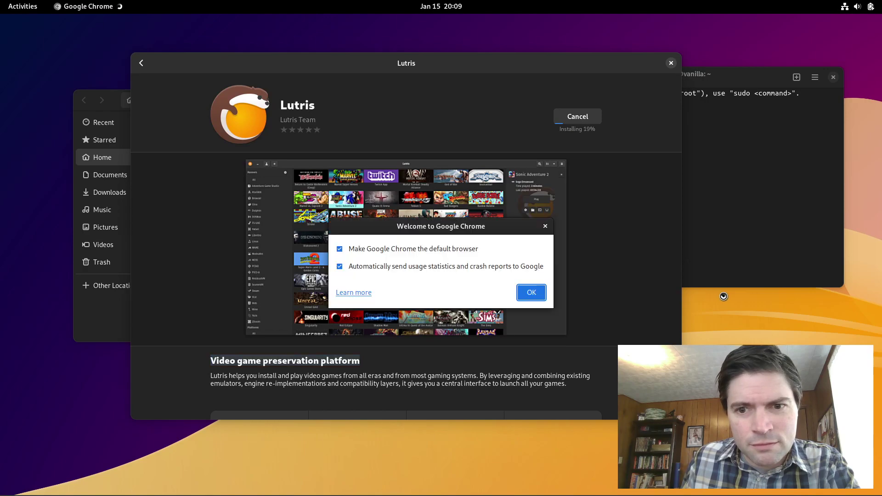
pyautogui.click(529, 292)
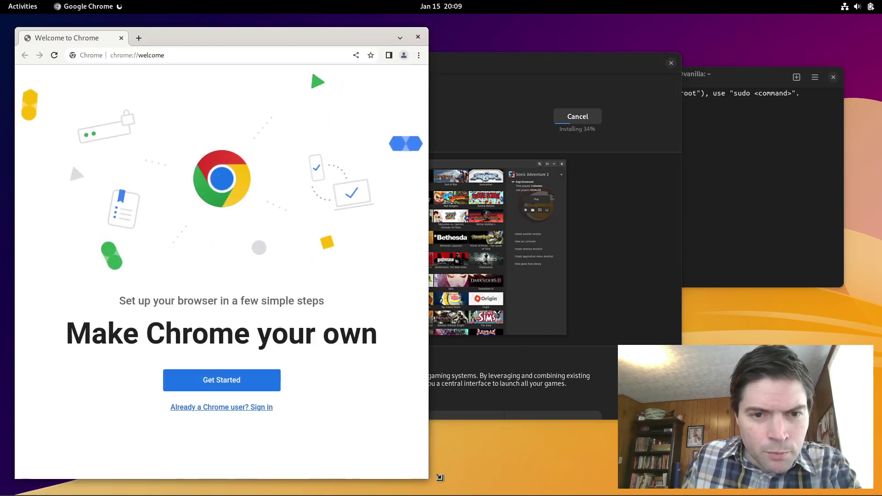
pyautogui.moveTo(440, 478); pyautogui.dragTo(715, 456)
pyautogui.click(121, 38)
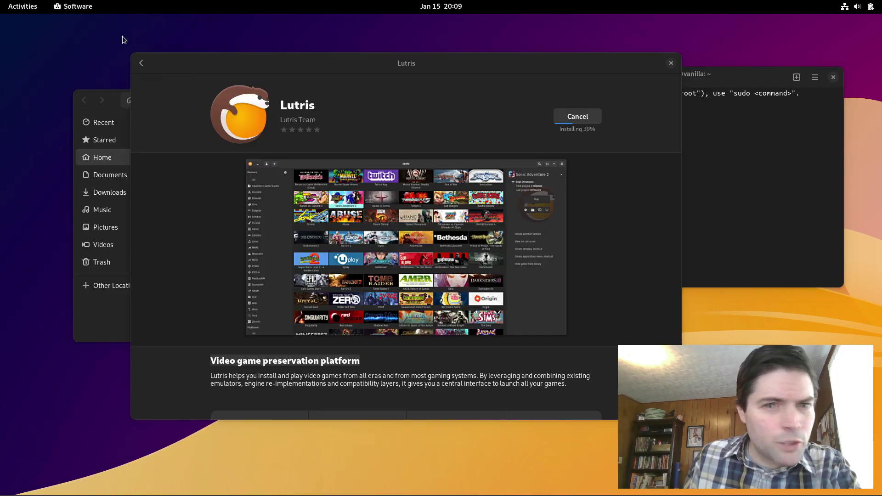
# Launch Steam from the app grid so it starts updating, and bring Software forward.
pyautogui.click(28, 11)
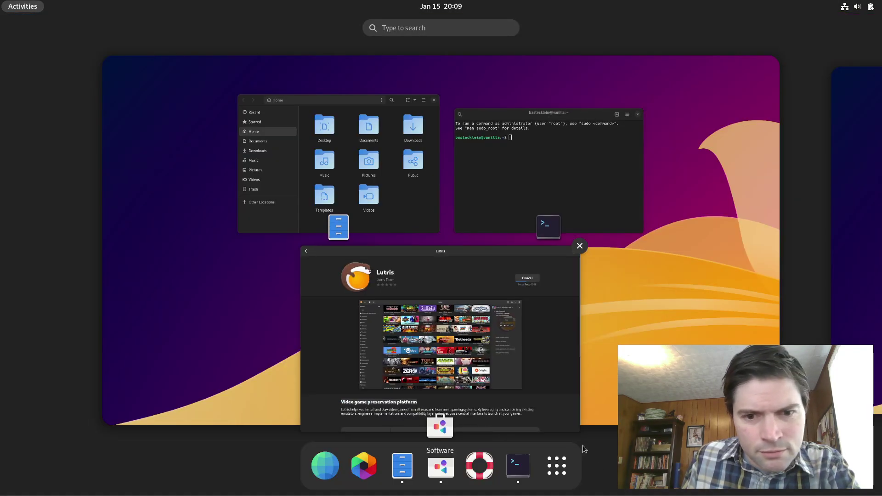
pyautogui.click(557, 466)
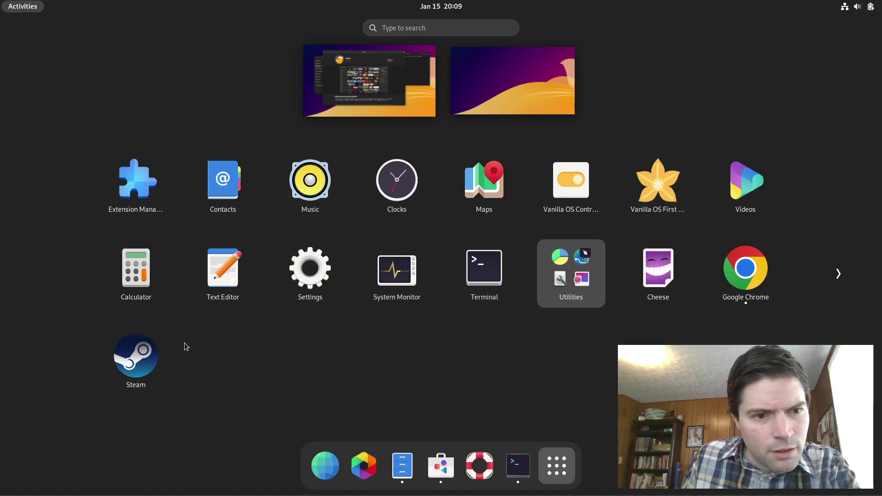
pyautogui.click(136, 355)
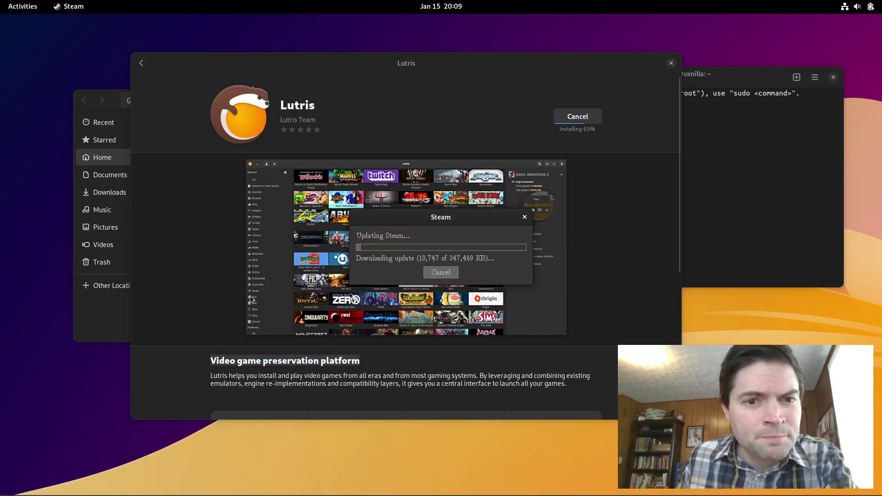
pyautogui.moveTo(210, 74); pyautogui.dragTo(190, 73)
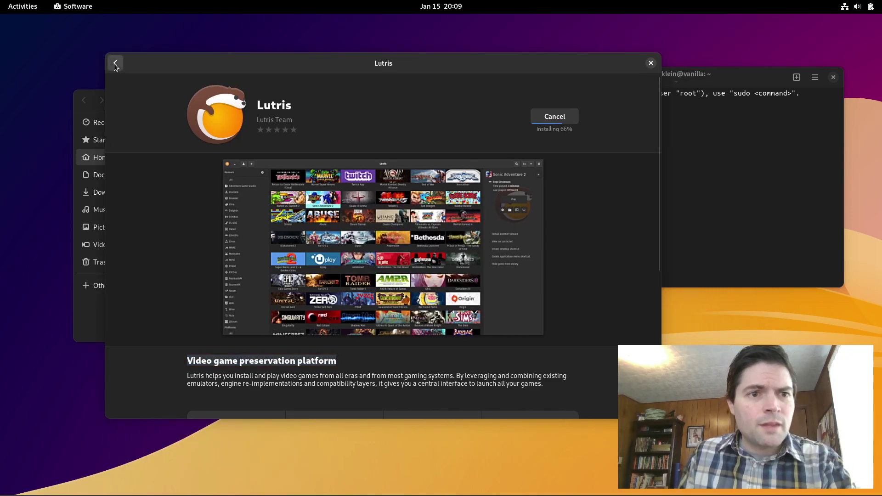
# Leave the Lutris page, clear the search, and scroll through Explore's New & Updated apps.
pyautogui.click(117, 63)
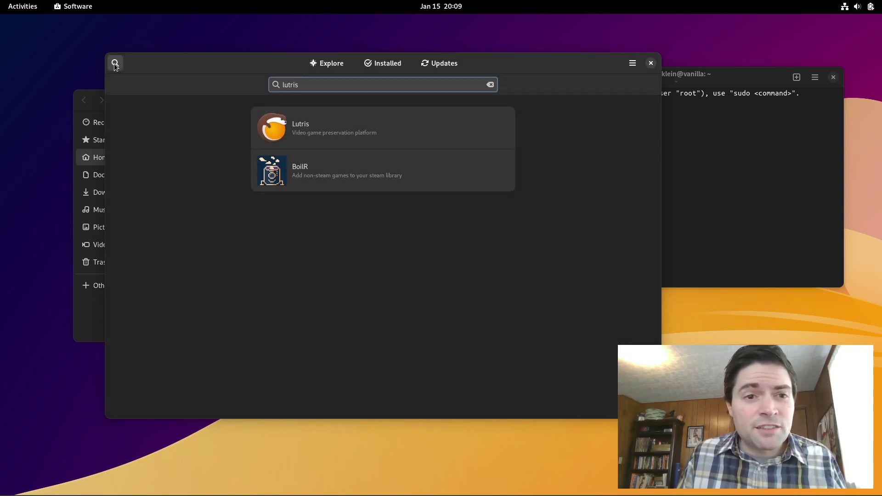
pyautogui.click(490, 85)
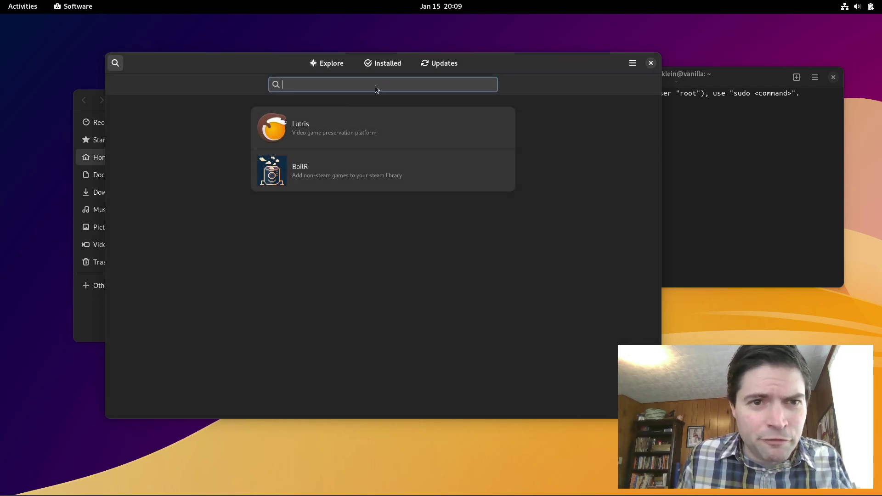
pyautogui.click(330, 63)
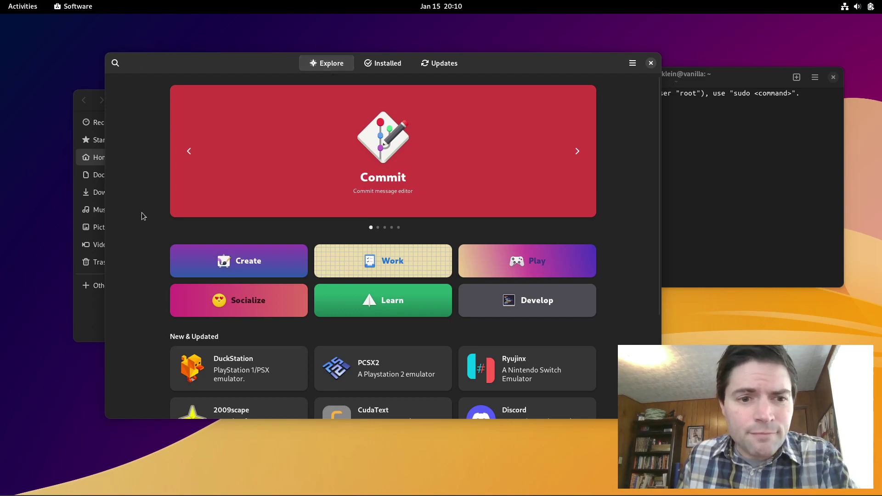
pyautogui.scroll(-3, 143, 216)
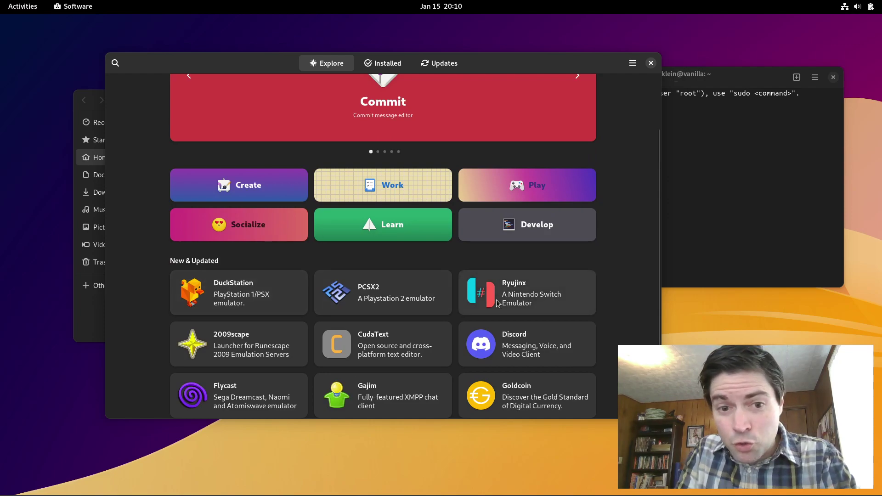
pyautogui.scroll(-3, 487, 293)
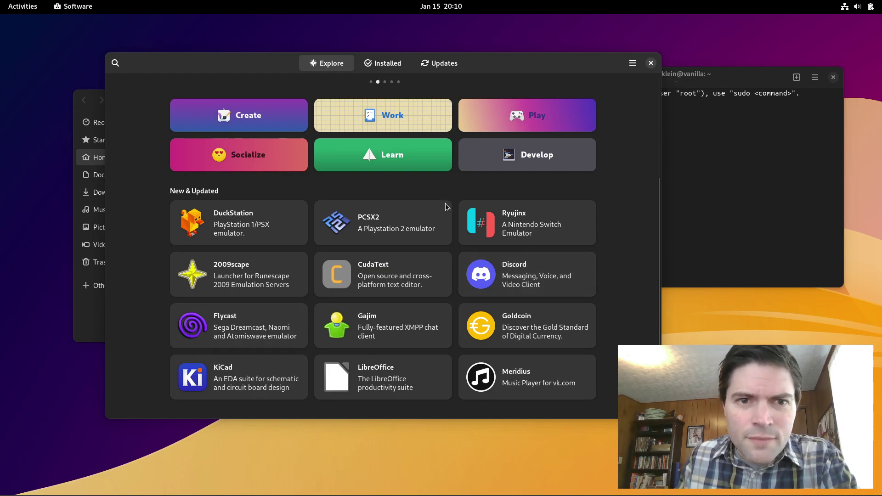
pyautogui.scroll(5, 351, 133)
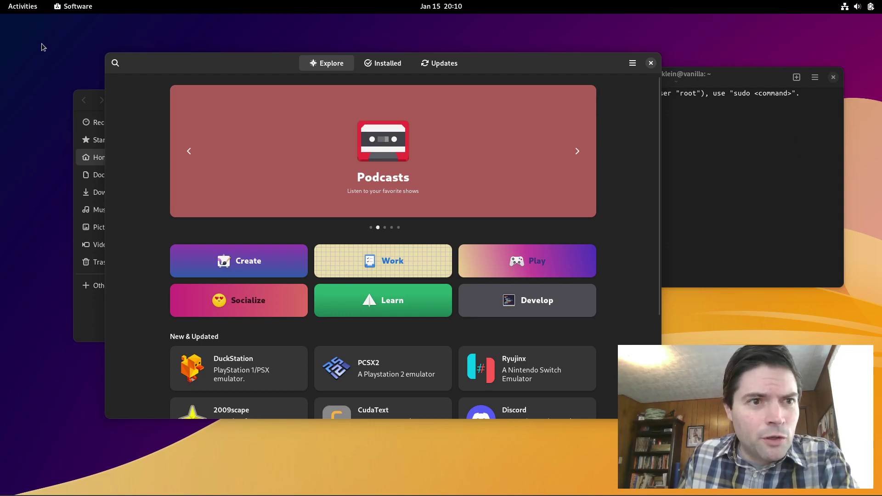
# Open the Activities overview, view the app grid, then return to the open-windows overview showing Steam and the Lutris notice.
pyautogui.click(23, 15)
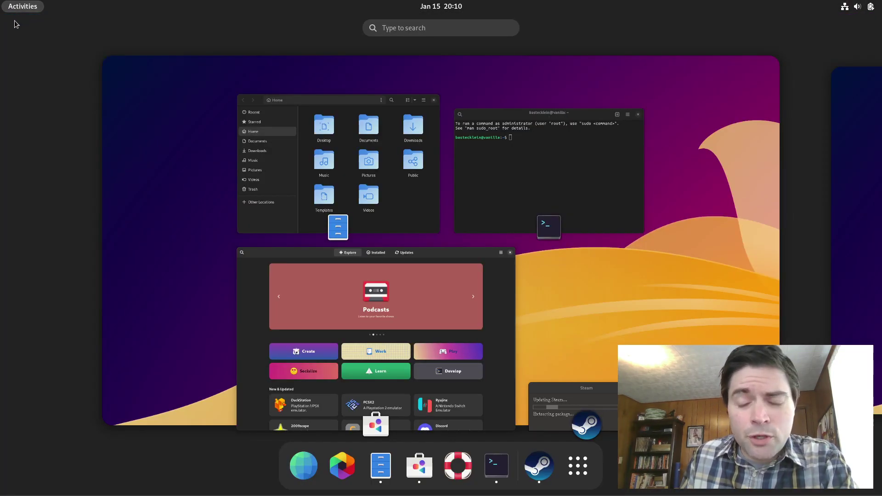
pyautogui.click(579, 474)
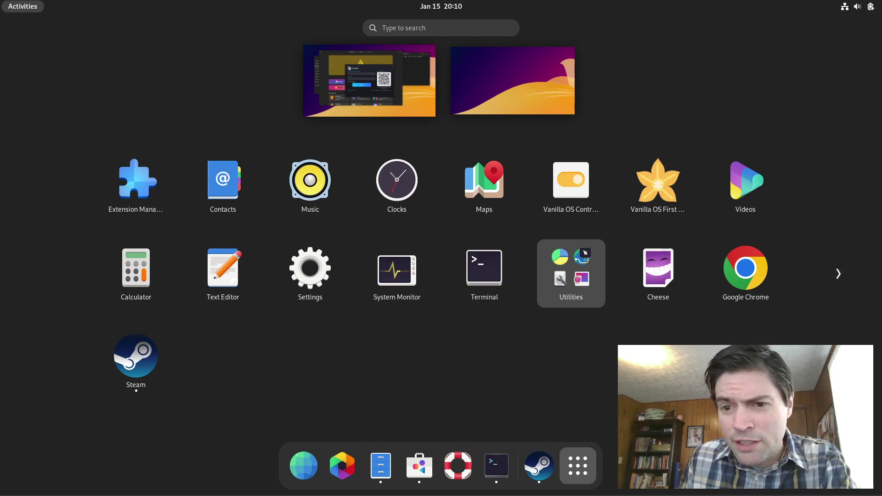
pyautogui.click(584, 464)
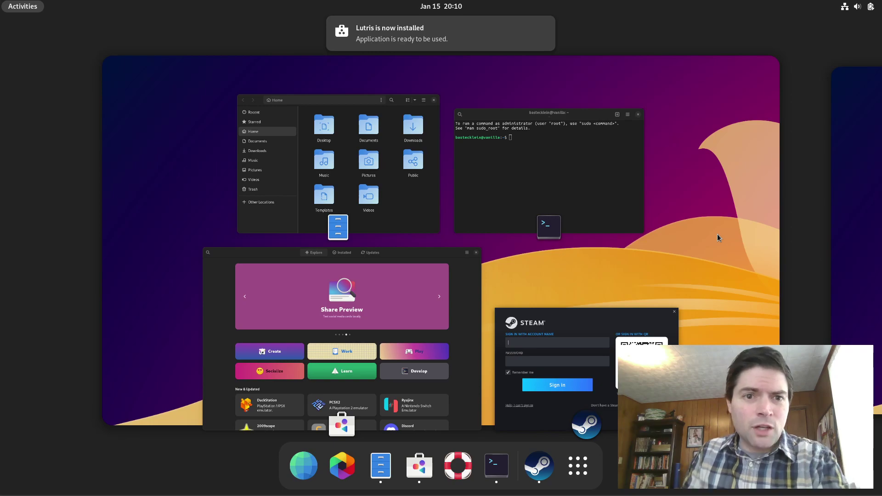
# Bring Steam's sign-in window to the front by selecting its thumbnail in the overview.
pyautogui.click(697, 220)
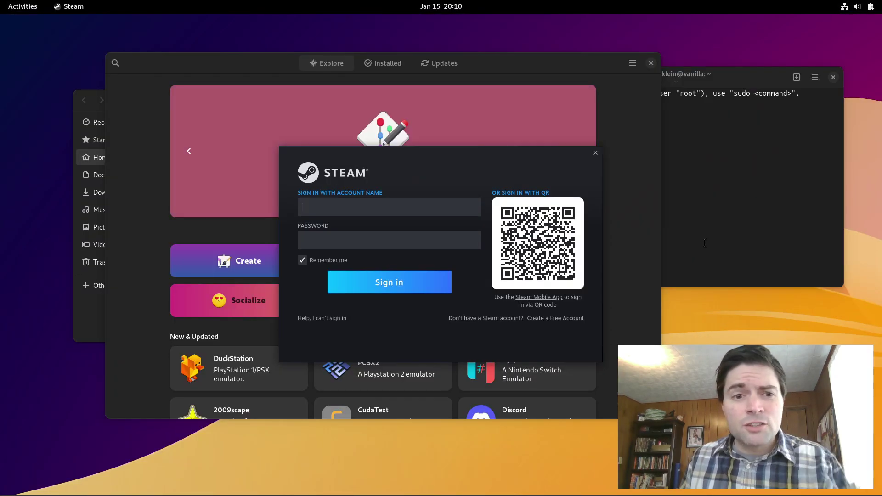